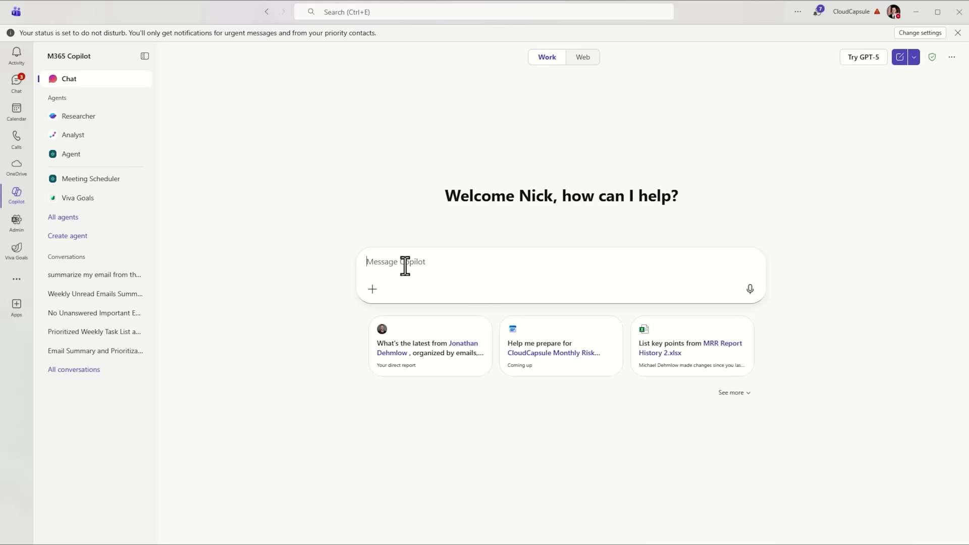
# Step: Send Copilot the prompt to triage last week's unanswered email, with GPT-5 turned on
pyautogui.write('summarize my email from the past week. Make sure the email is one that I have not already responded to. Quantify the importance of the email on a scale of 1-5. Prioritize a set of actions for follow up on these emails. If the priority is 3 or great, draft an initial reply.')
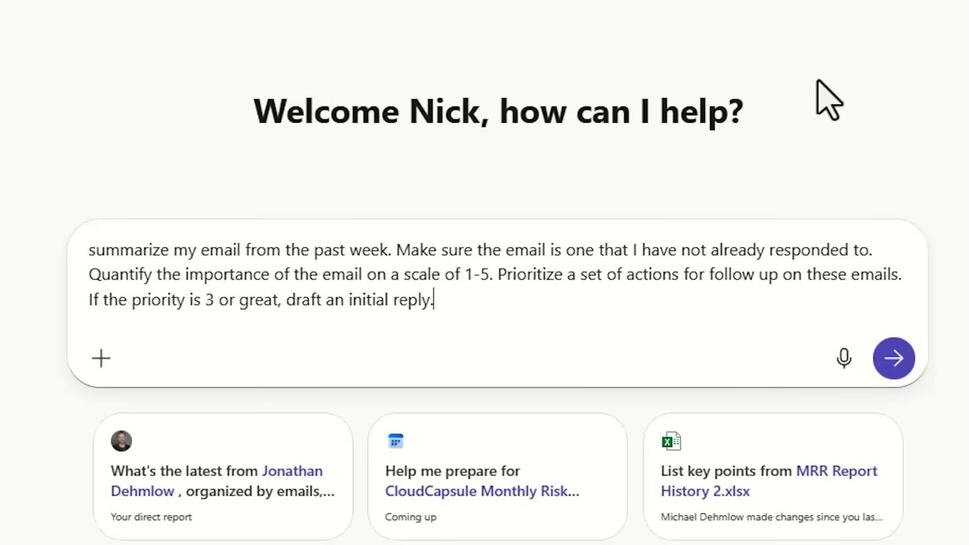
pyautogui.click(864, 59)
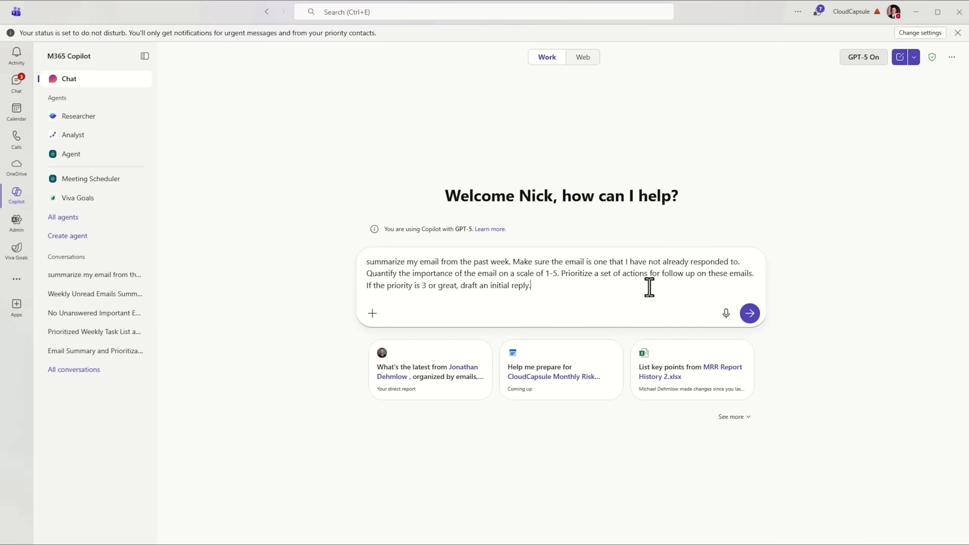
pyautogui.click(743, 314)
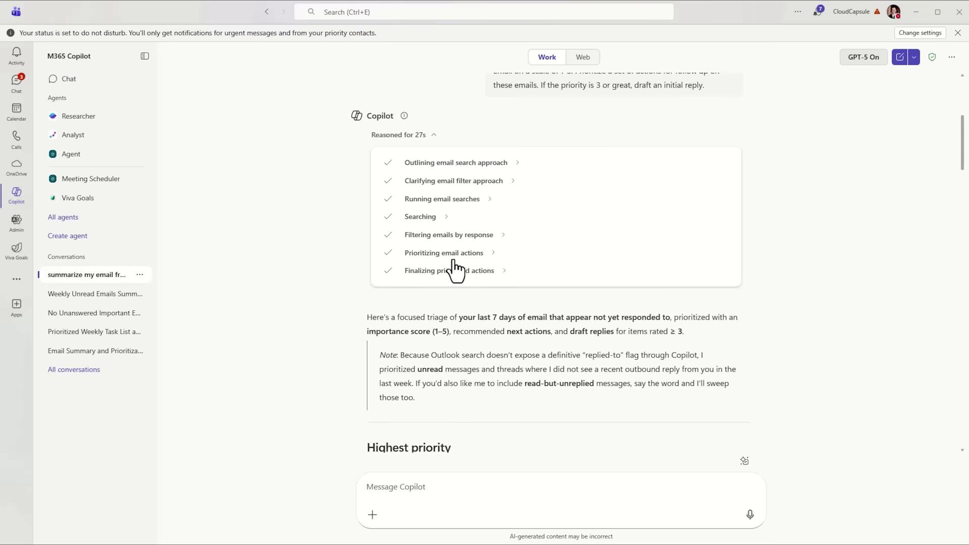
pyautogui.scroll(-1, 454, 266)
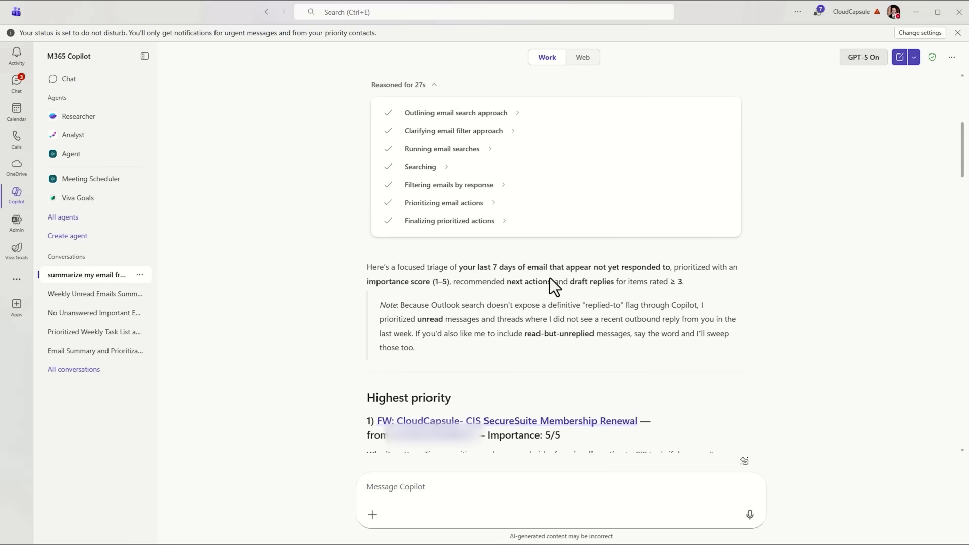
pyautogui.scroll(-2, 532, 333)
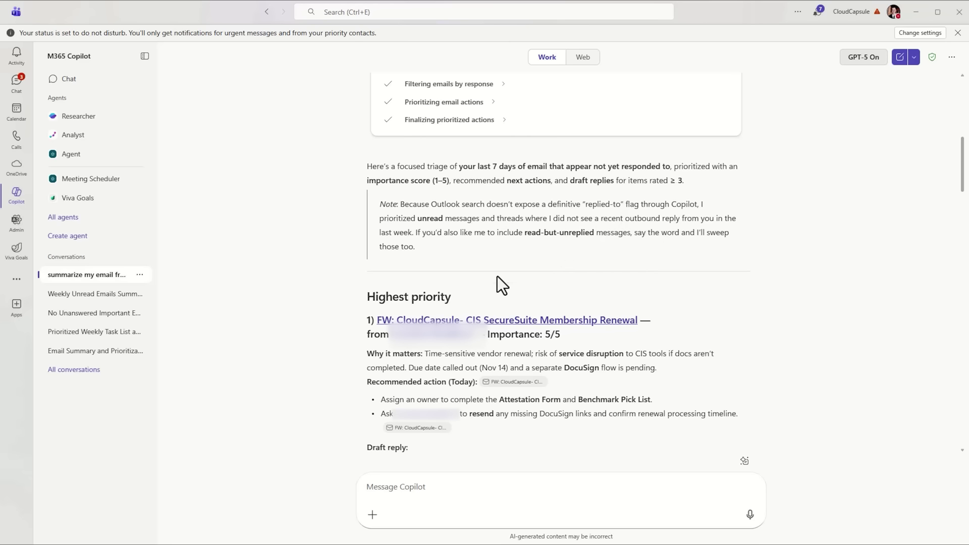
pyautogui.scroll(-3, 488, 279)
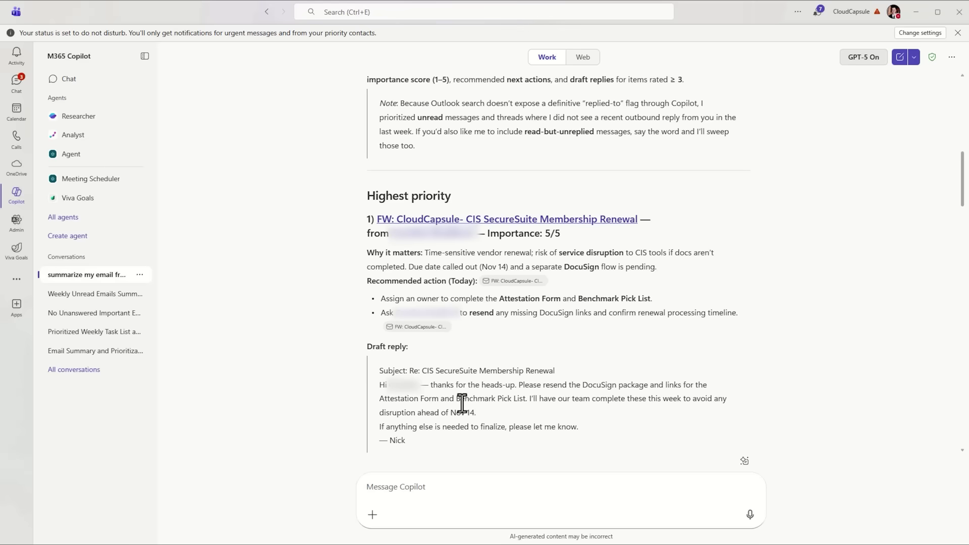
pyautogui.scroll(-8, 462, 404)
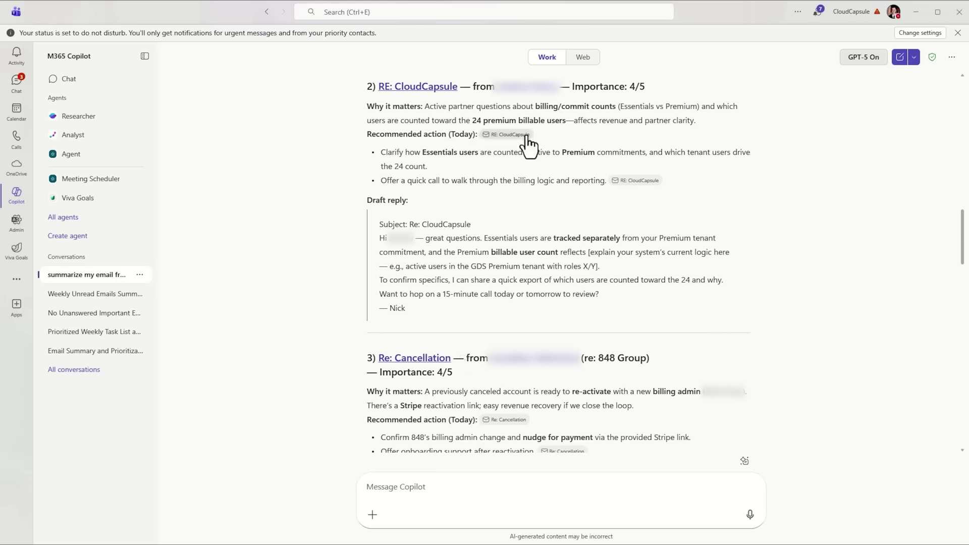
pyautogui.moveTo(524, 137)
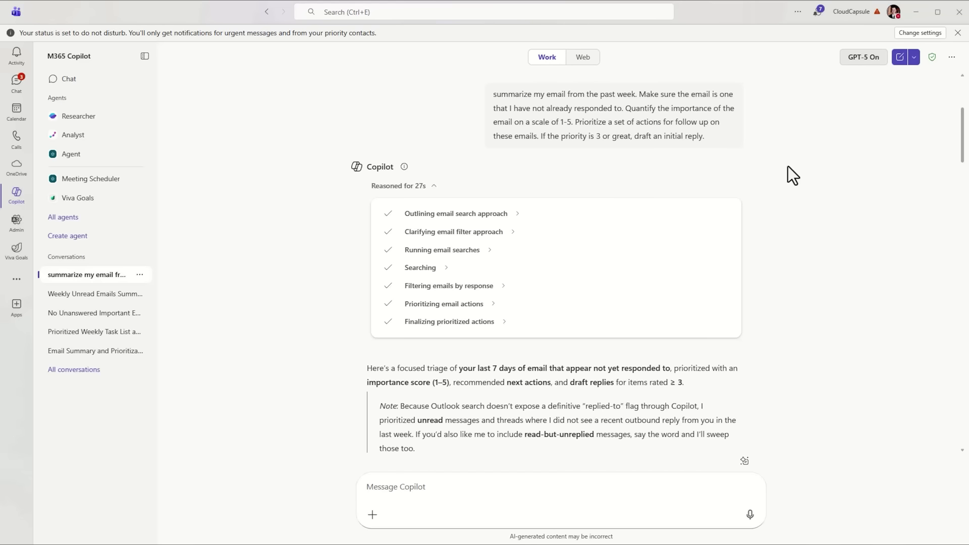
# Step: Start scheduling the triage prompt and set its run time to 08:00 AM
pyautogui.moveTo(643, 125)
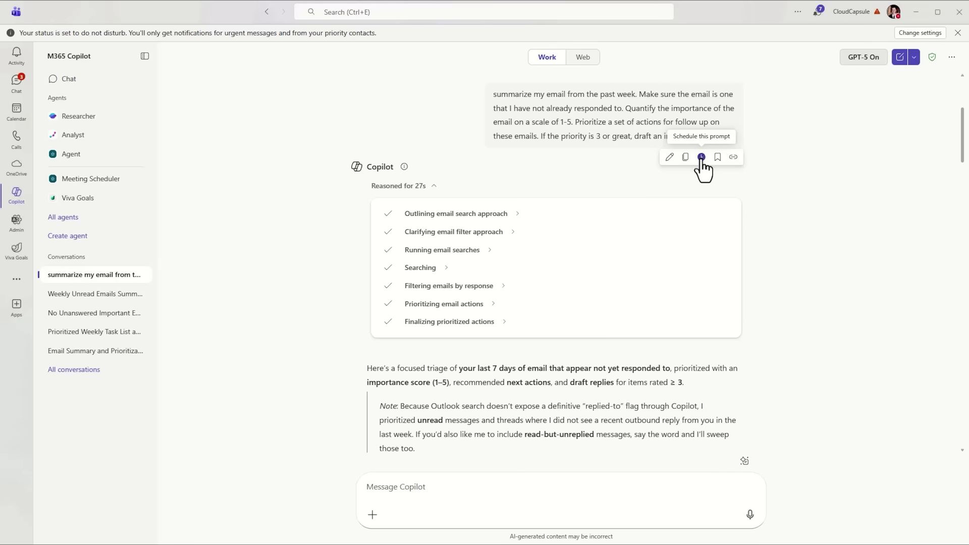
pyautogui.click(702, 158)
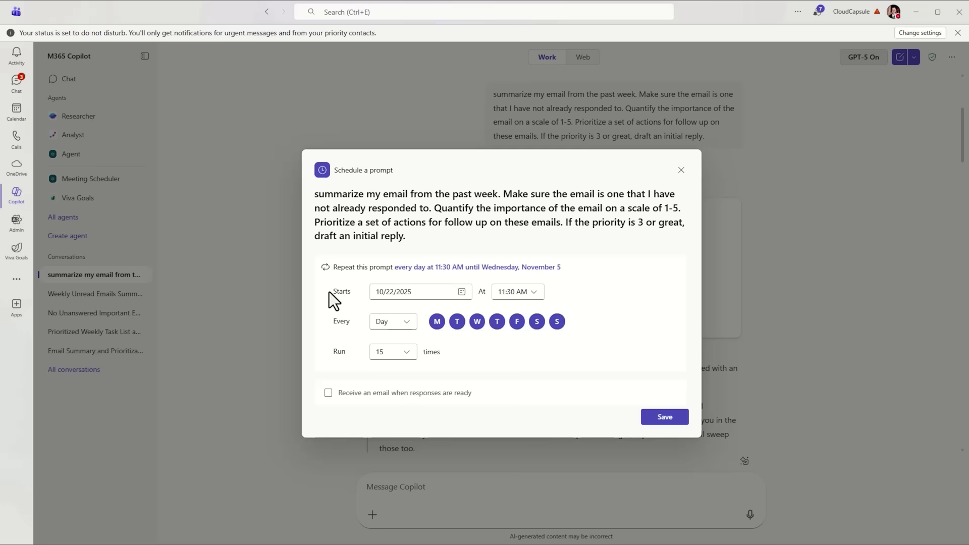
pyautogui.click(514, 295)
pyautogui.scroll(1, 561, 264)
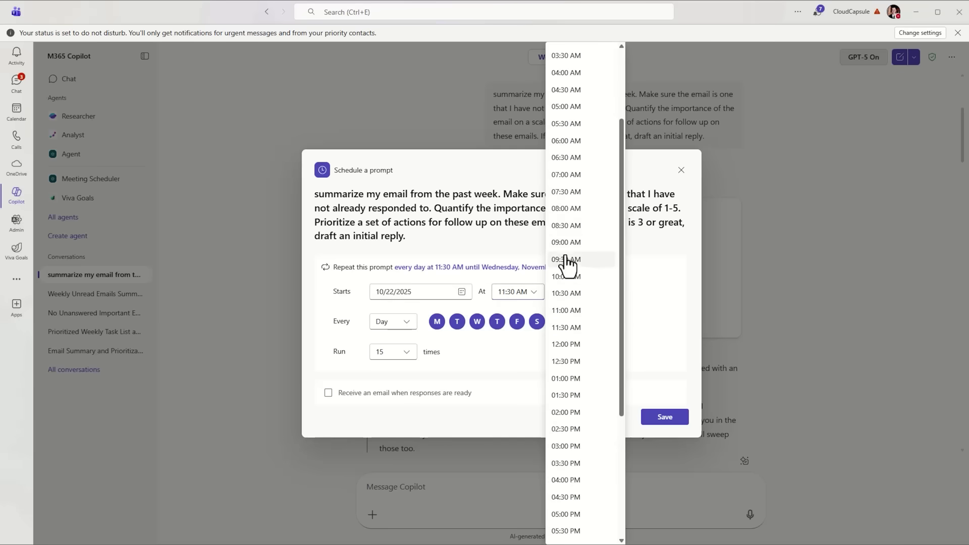
pyautogui.click(566, 209)
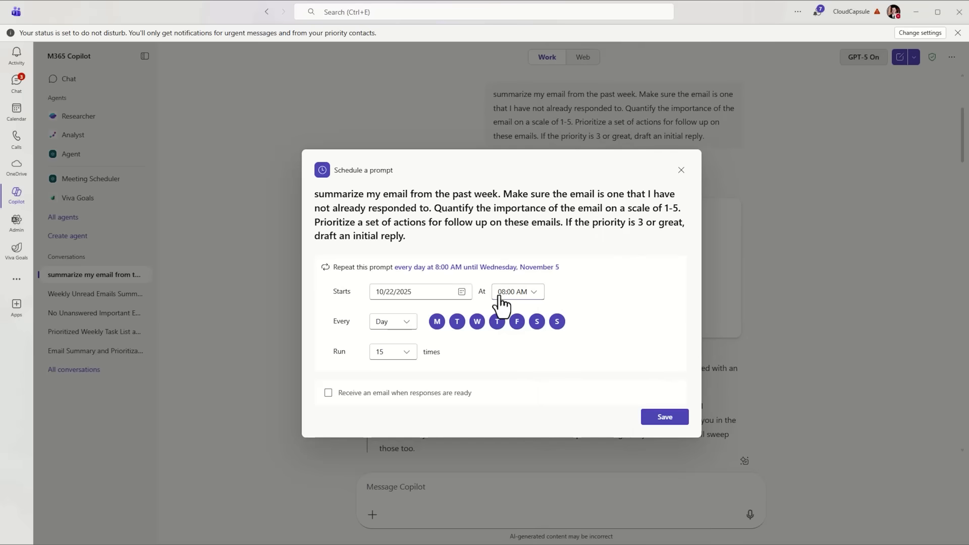
# Step: Set the schedule to repeat every week on Monday through Friday only
pyautogui.click(458, 321)
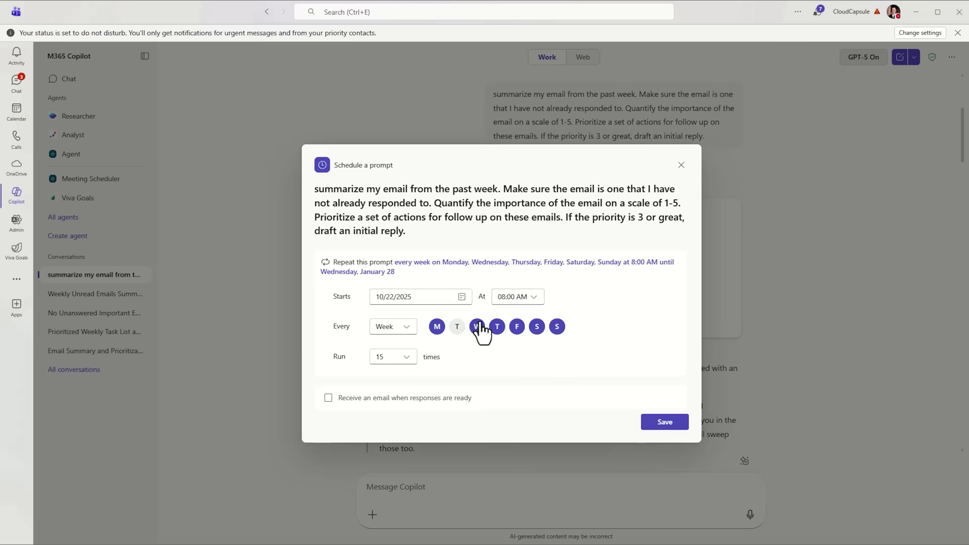
pyautogui.click(478, 326)
pyautogui.click(495, 326)
pyautogui.click(516, 321)
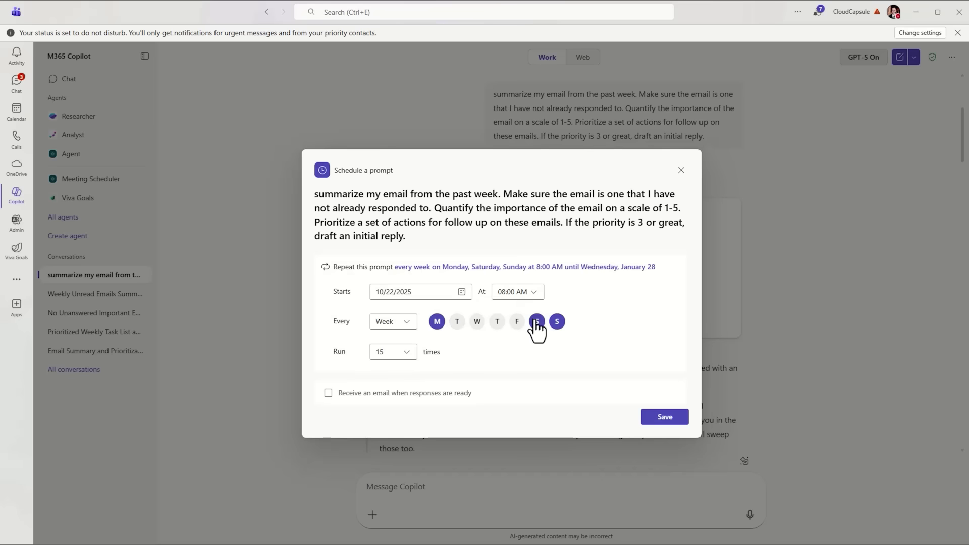
pyautogui.click(537, 322)
pyautogui.click(557, 321)
pyautogui.click(401, 324)
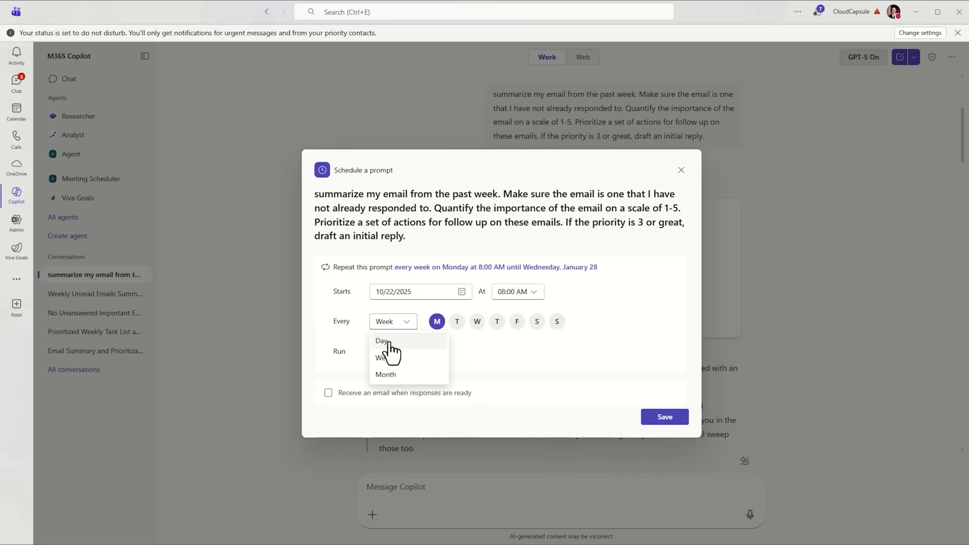
pyautogui.click(517, 350)
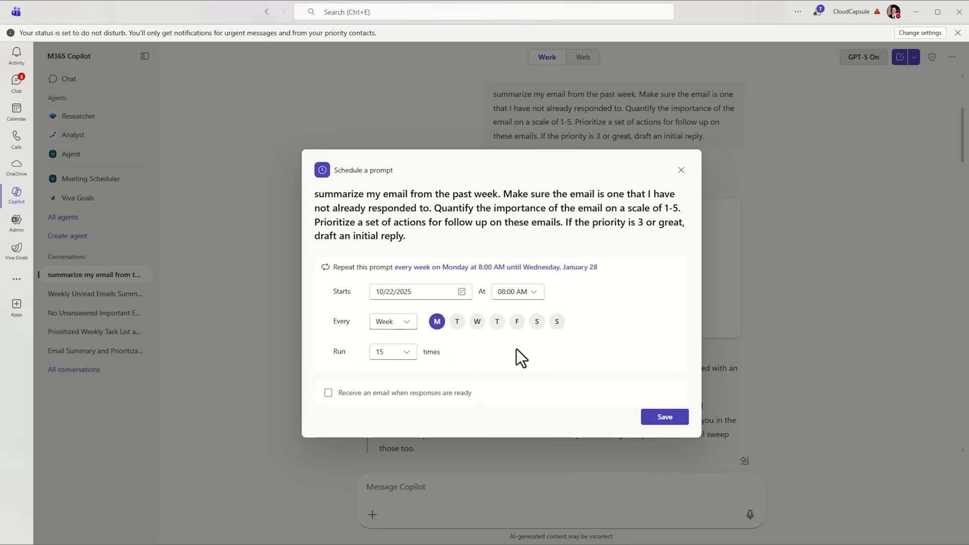
pyautogui.click(404, 326)
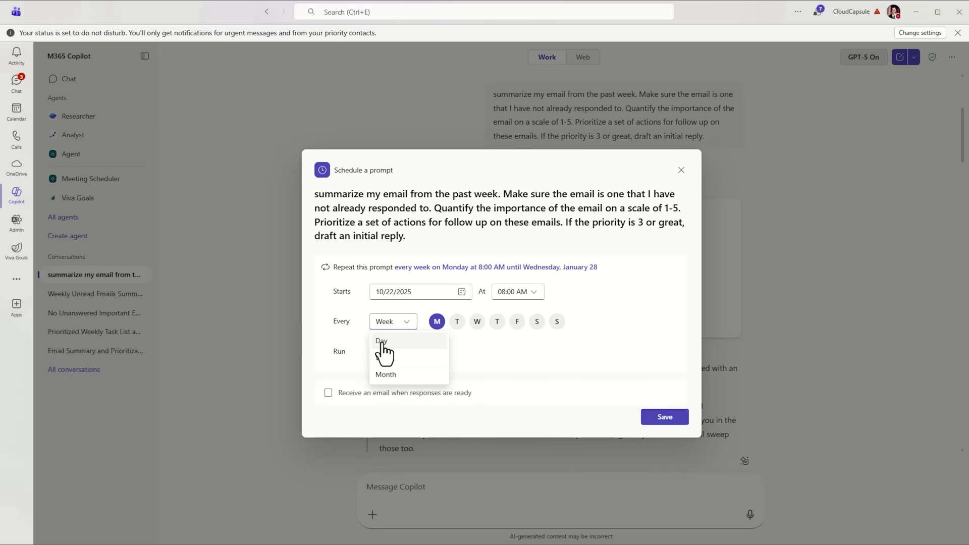
pyautogui.click(382, 343)
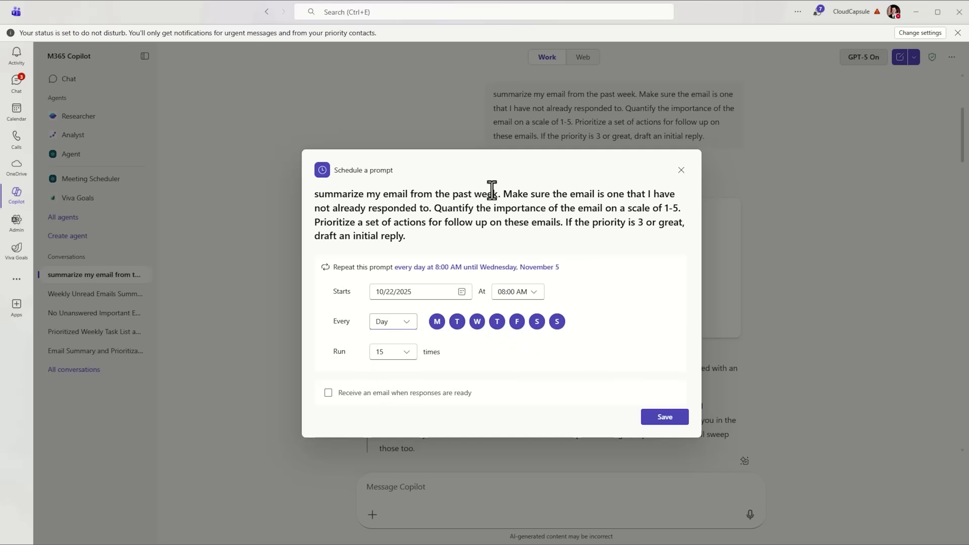
pyautogui.click(536, 322)
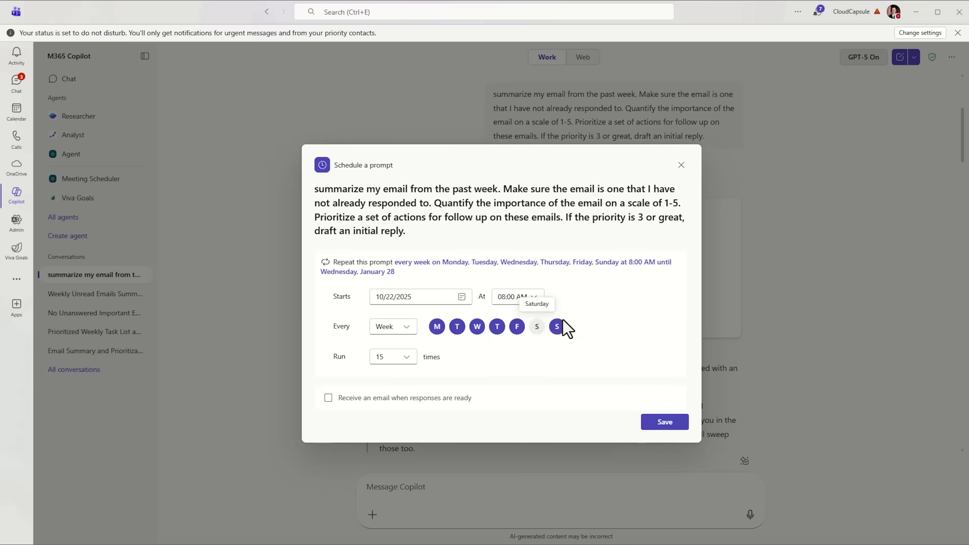
pyautogui.click(558, 326)
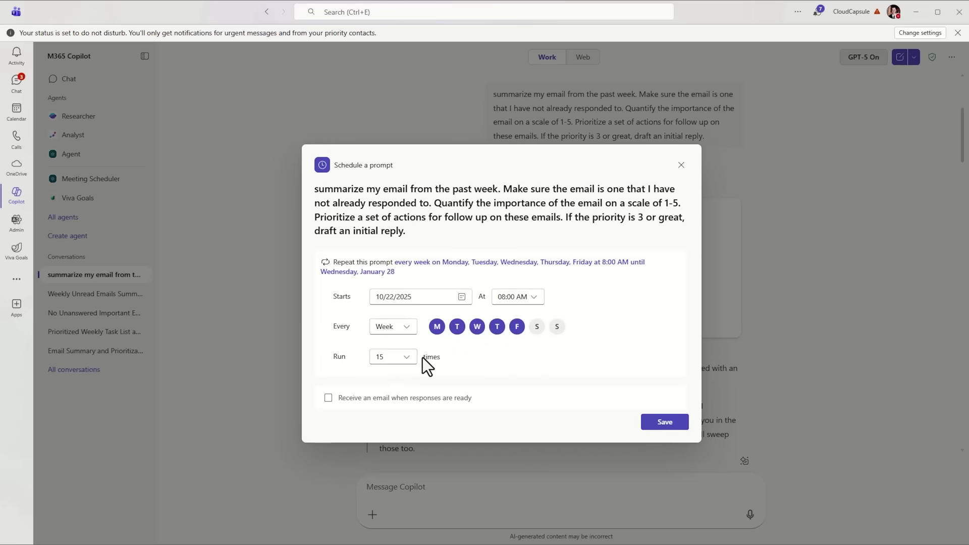
pyautogui.click(408, 358)
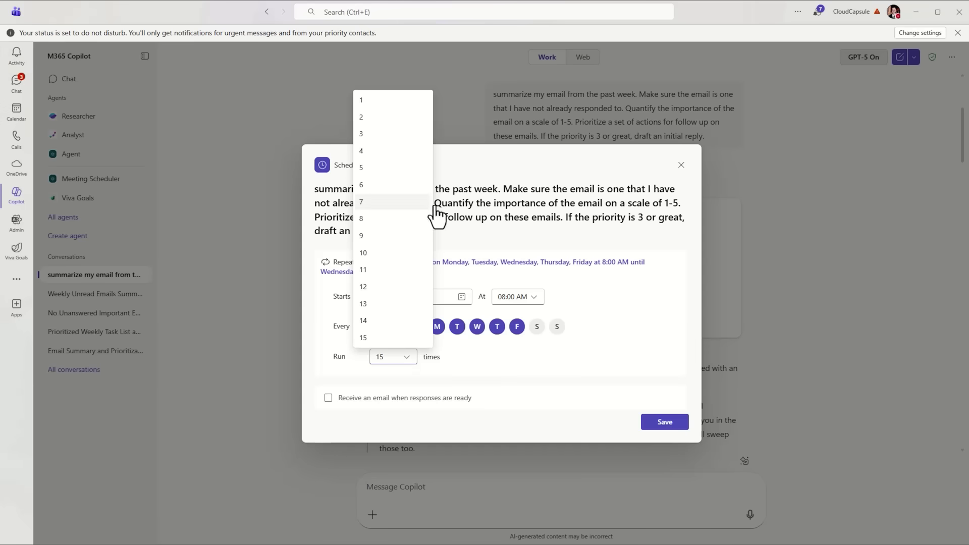
pyautogui.click(661, 307)
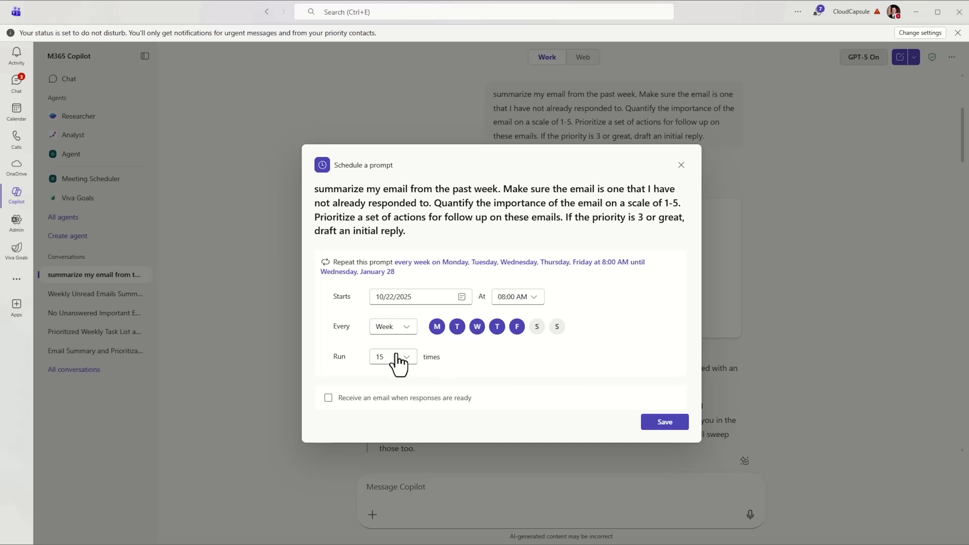
# Step: Turn on email notification for ready responses and save the weekday triage schedule
pyautogui.click(328, 398)
pyautogui.click(648, 426)
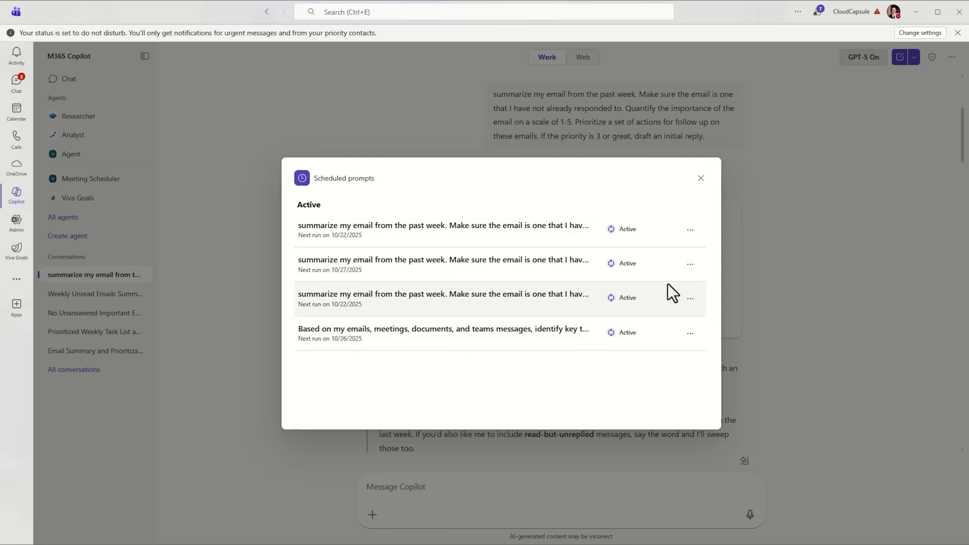
pyautogui.click(702, 178)
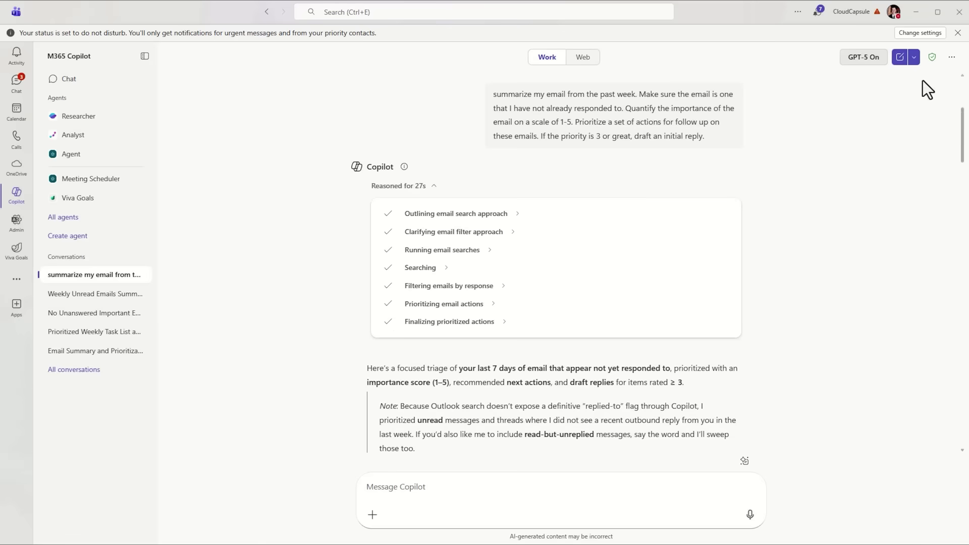
pyautogui.click(952, 57)
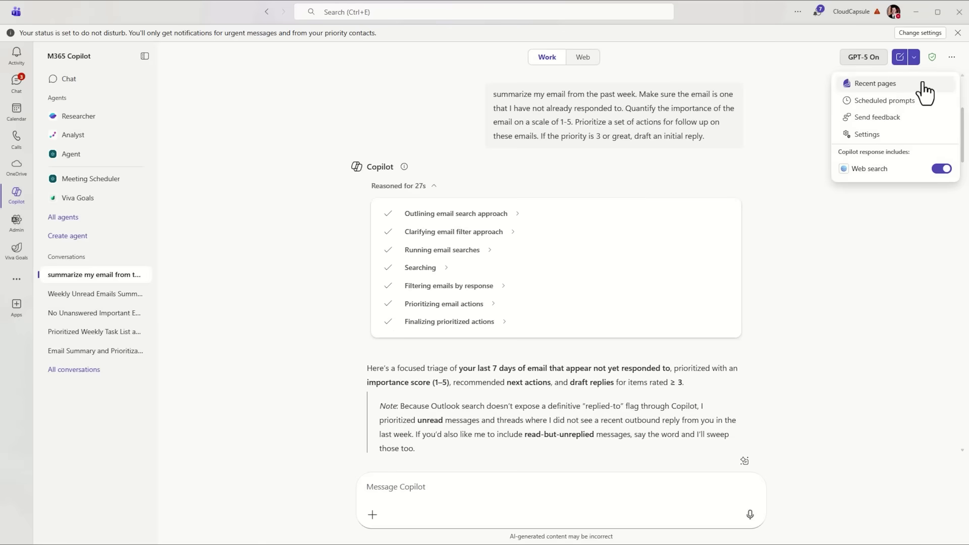
pyautogui.click(871, 102)
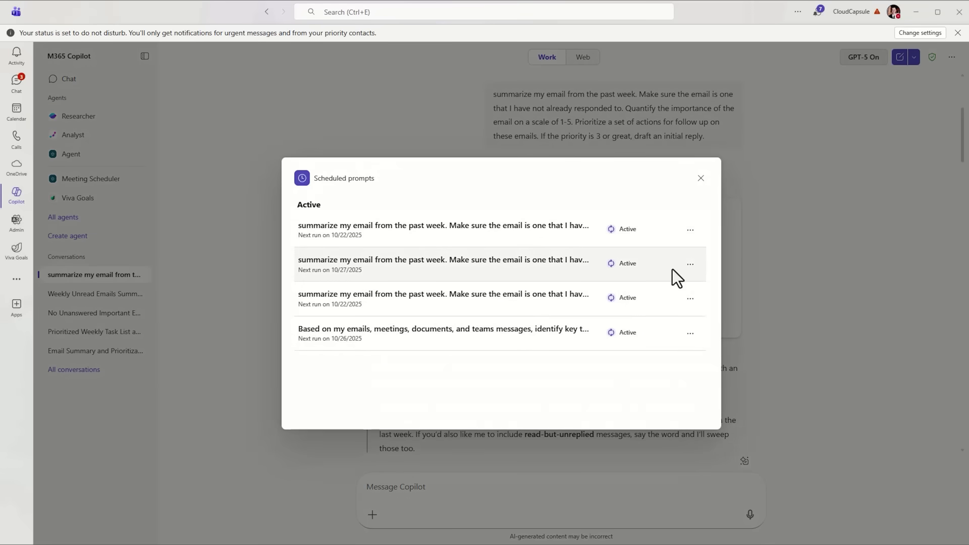
pyautogui.click(689, 264)
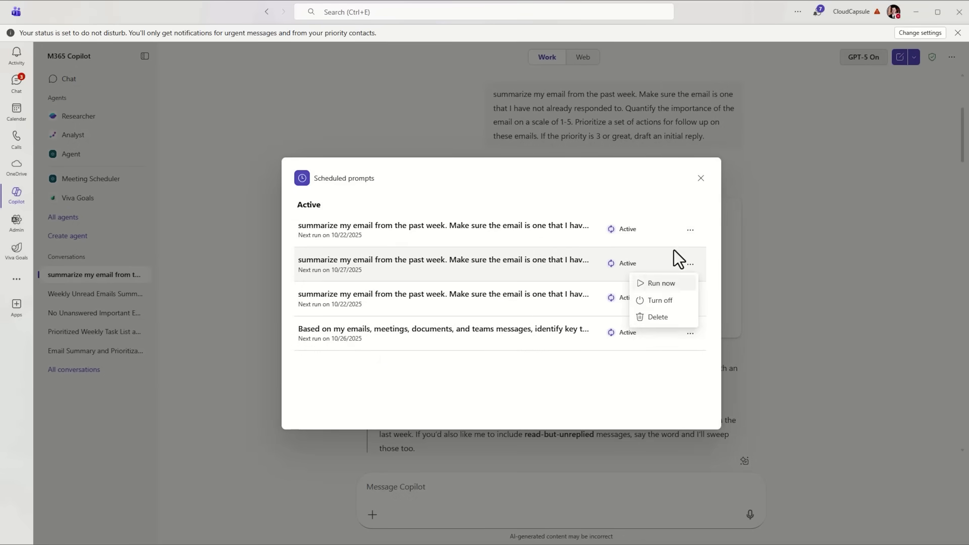
pyautogui.click(693, 185)
pyautogui.click(693, 184)
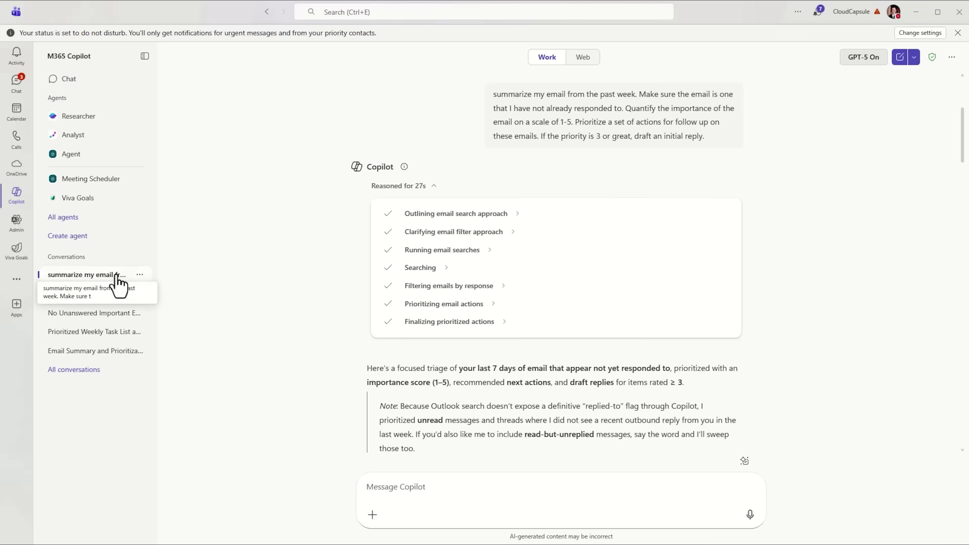
# Step: Open the earlier prioritized weekly task conversation from the sidebar
pyautogui.scroll(-2, 513, 191)
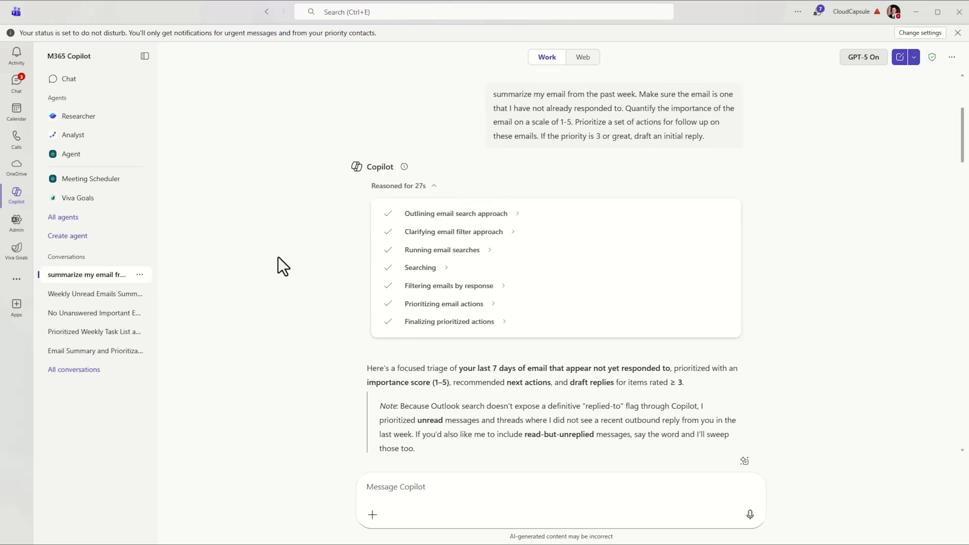
pyautogui.click(111, 339)
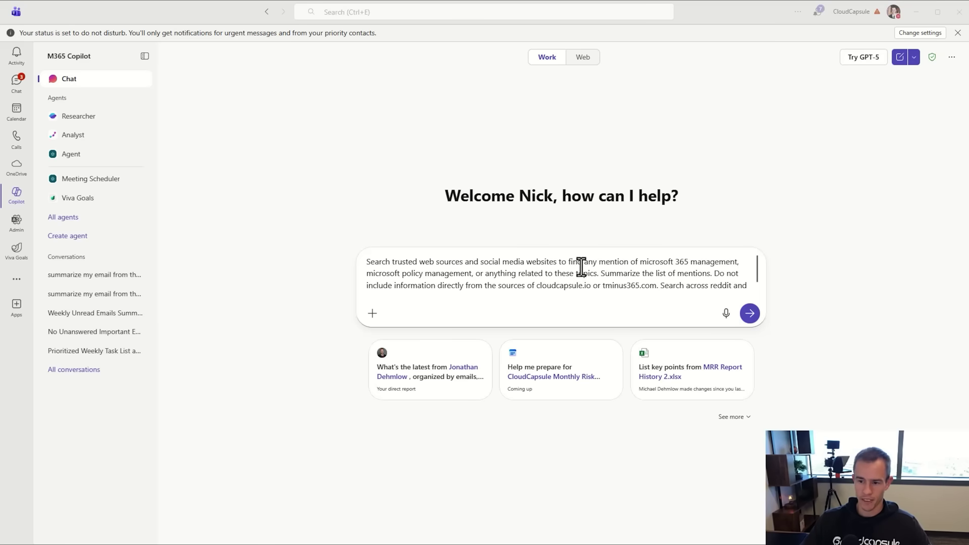
# Step: Erase the web-mentions prompt extended to Reddit and Discord from the message box
pyautogui.scroll(-1, 592, 272)
pyautogui.scroll(1, 592, 268)
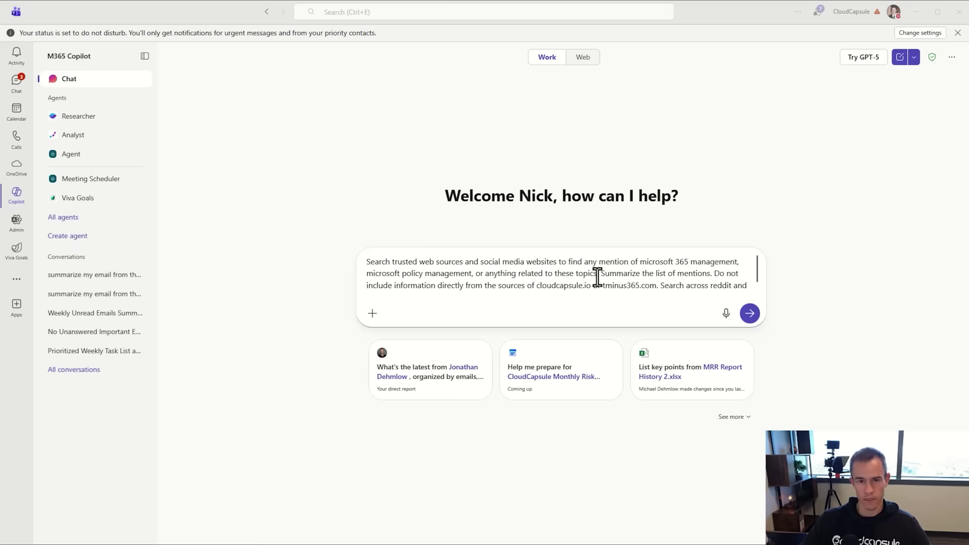
pyautogui.scroll(-1, 597, 276)
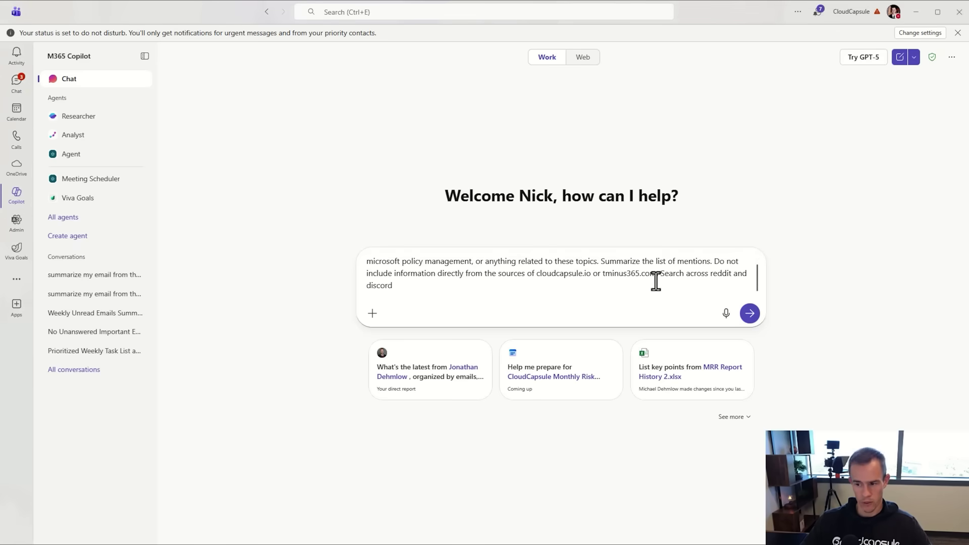
pyautogui.hotkey('ctrl', 'a')
pyautogui.press('BackSpace')
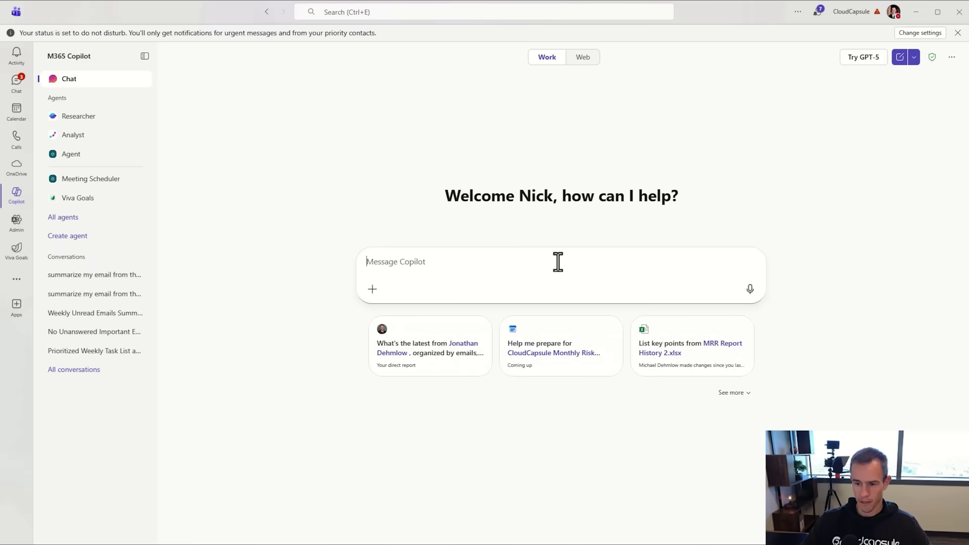
# Step: Load the CloudCapsule, cloudcapsule.io and tminus365 mentions prompt from history and review it
pyautogui.click(556, 262)
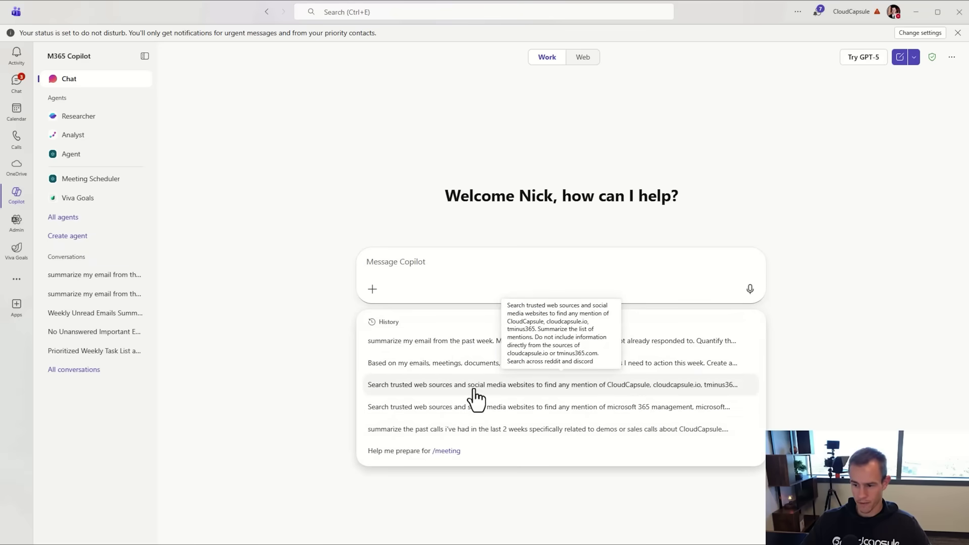
pyautogui.click(475, 388)
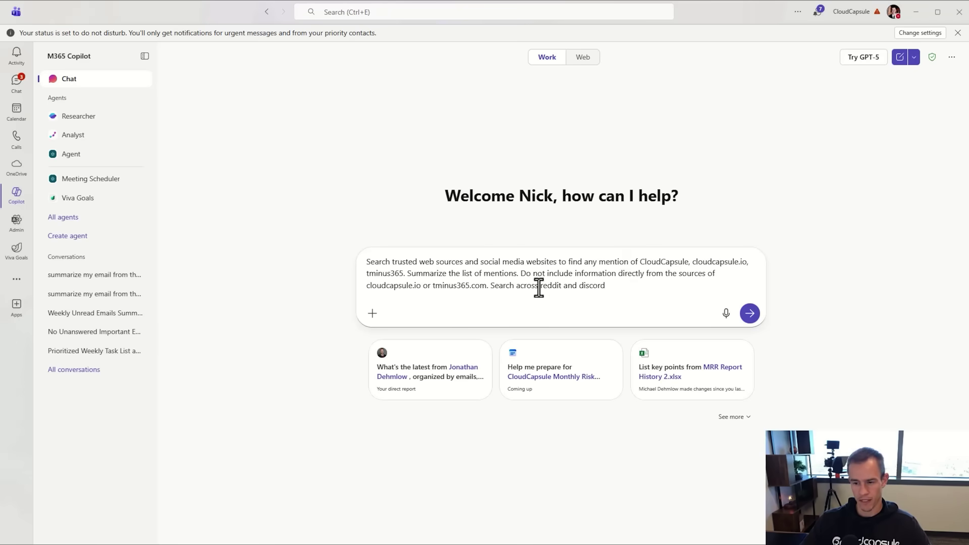
pyautogui.moveTo(539, 286); pyautogui.dragTo(560, 286)
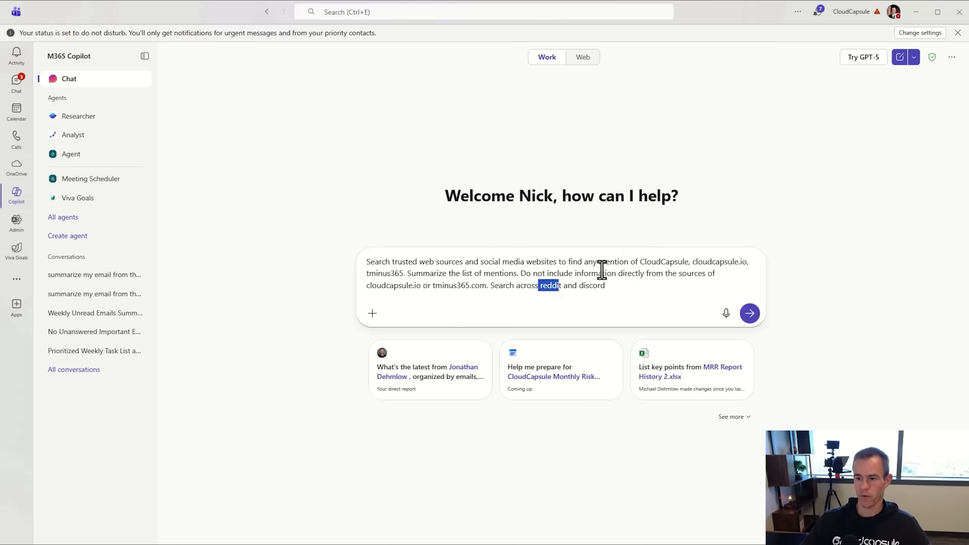
pyautogui.click(628, 282)
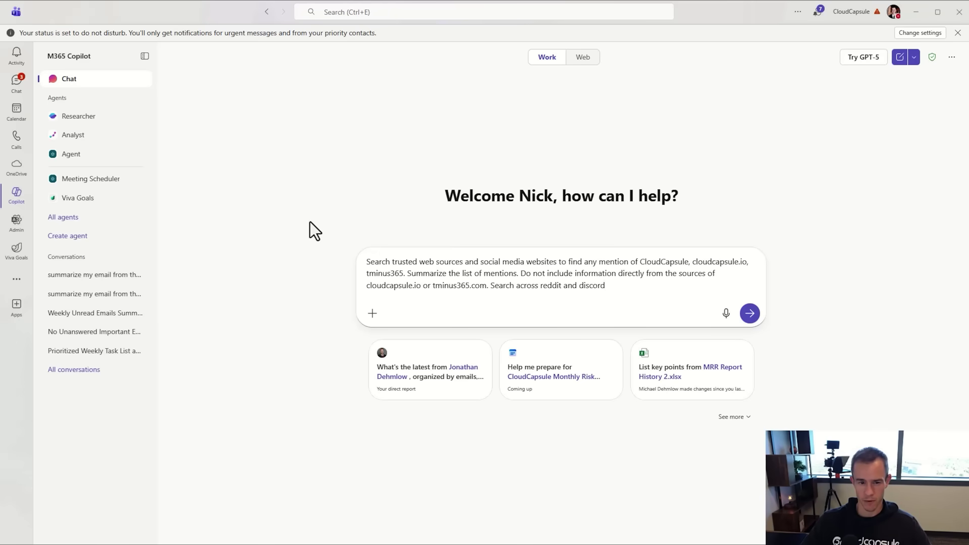
pyautogui.click(24, 283)
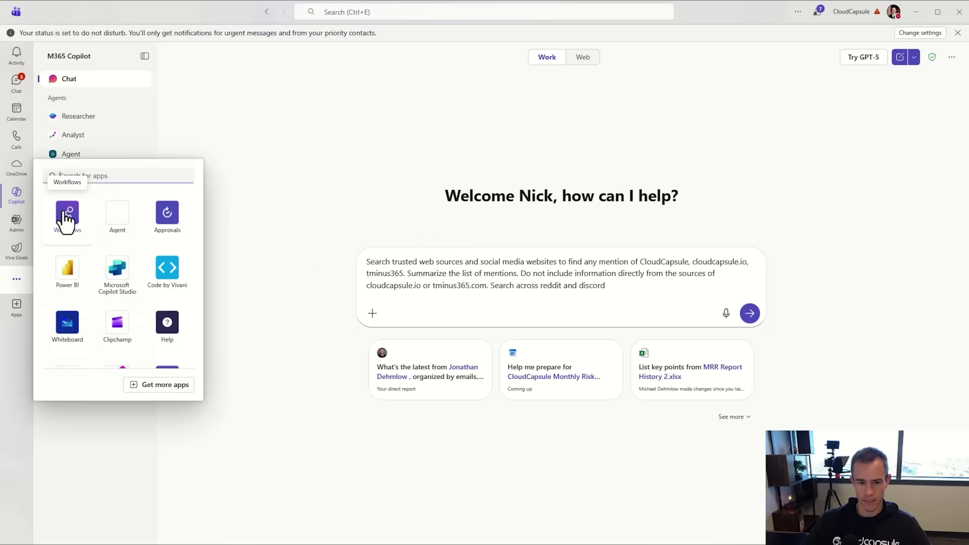
# Step: Open the Workflows app from the More apps list
pyautogui.click(67, 222)
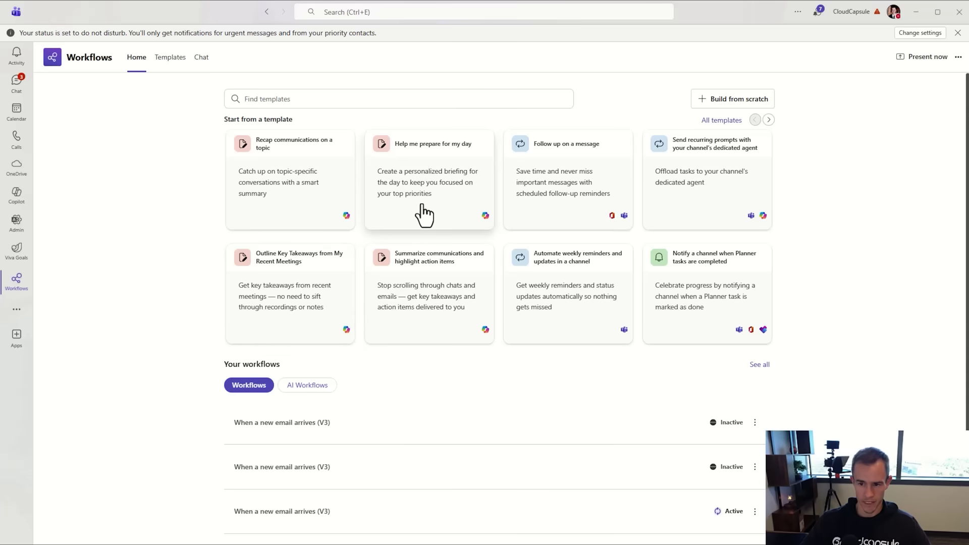
# Step: Inspect the prepare-for-my-day template's day period and Teams destination, then leave without saving
pyautogui.click(423, 217)
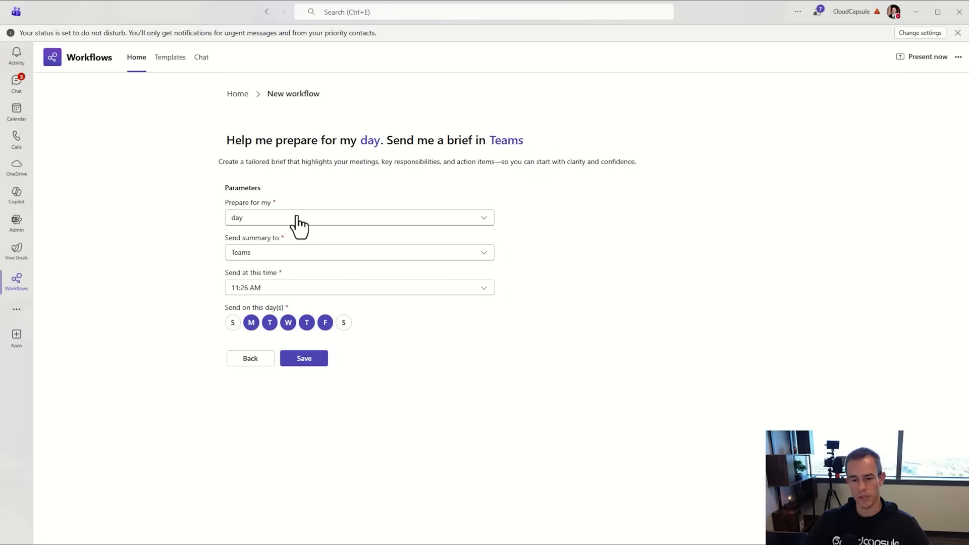
pyautogui.click(297, 225)
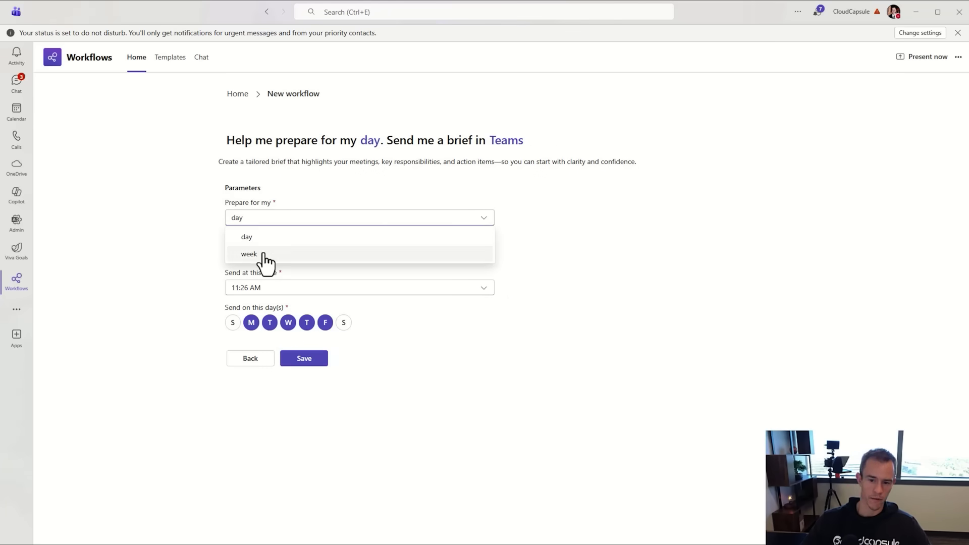
pyautogui.moveTo(296, 162); pyautogui.dragTo(300, 162)
pyautogui.click(282, 253)
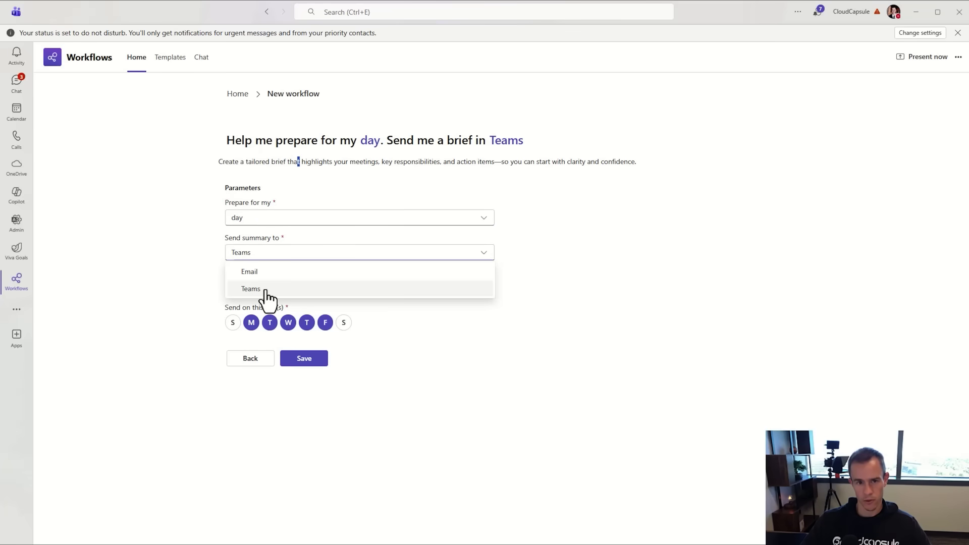
pyautogui.click(190, 261)
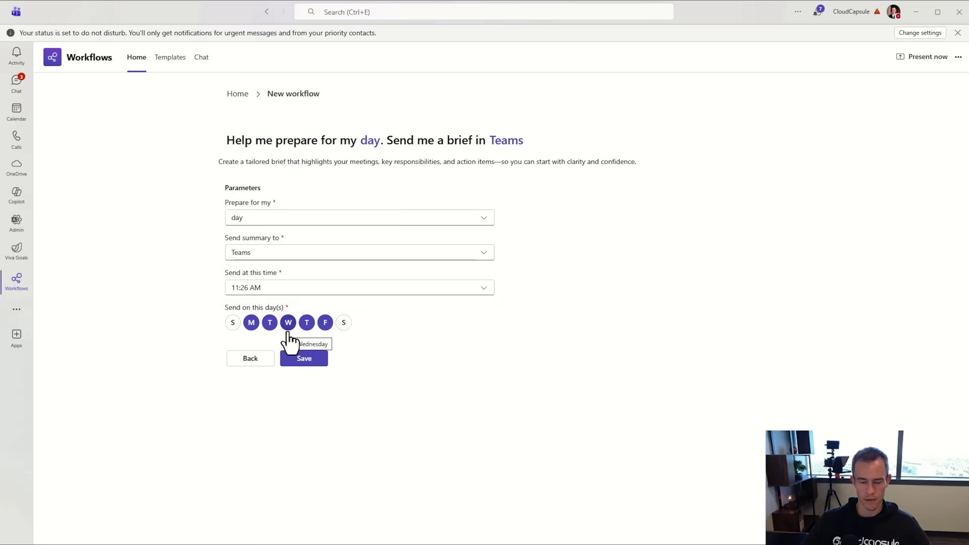
pyautogui.click(249, 359)
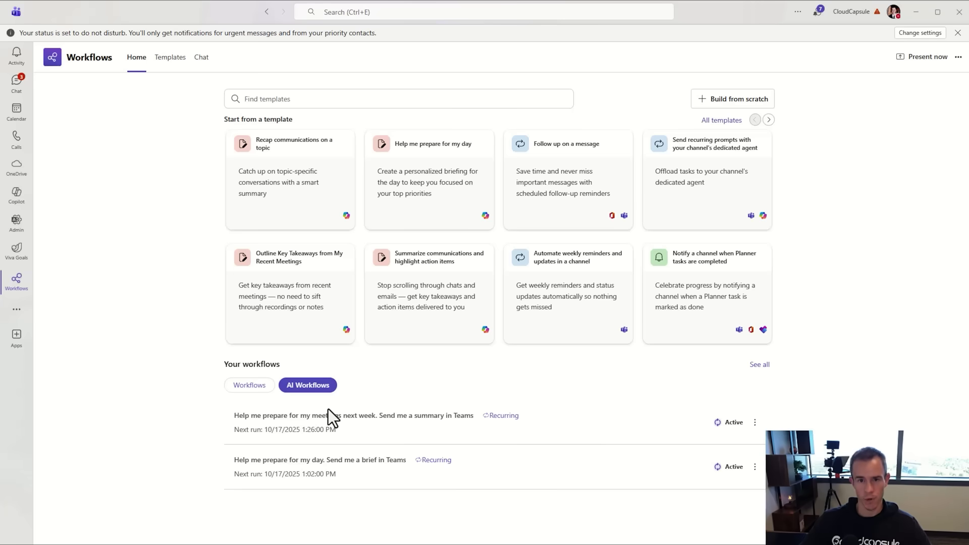
# Step: Open and dismiss the weekly meetings workflow's actions menu without changes
pyautogui.click(756, 422)
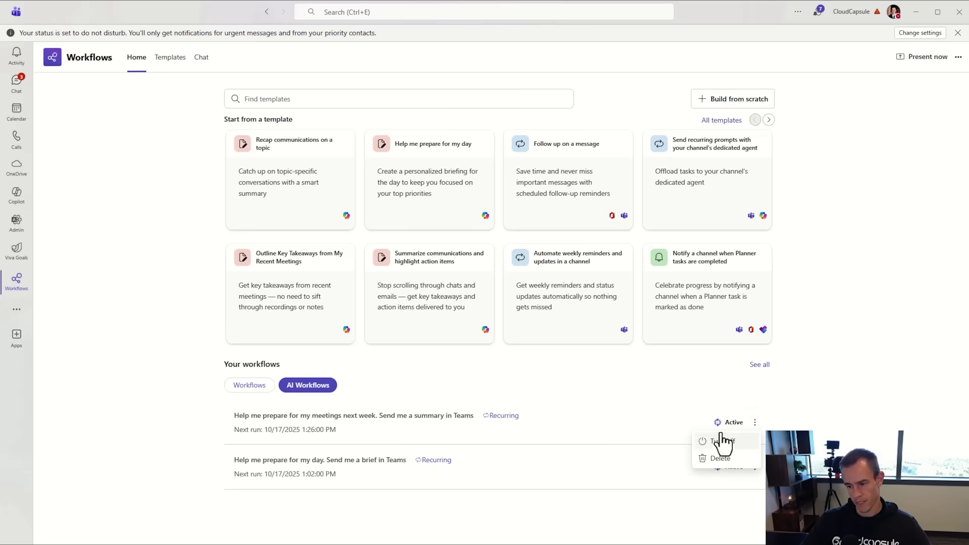
pyautogui.click(714, 404)
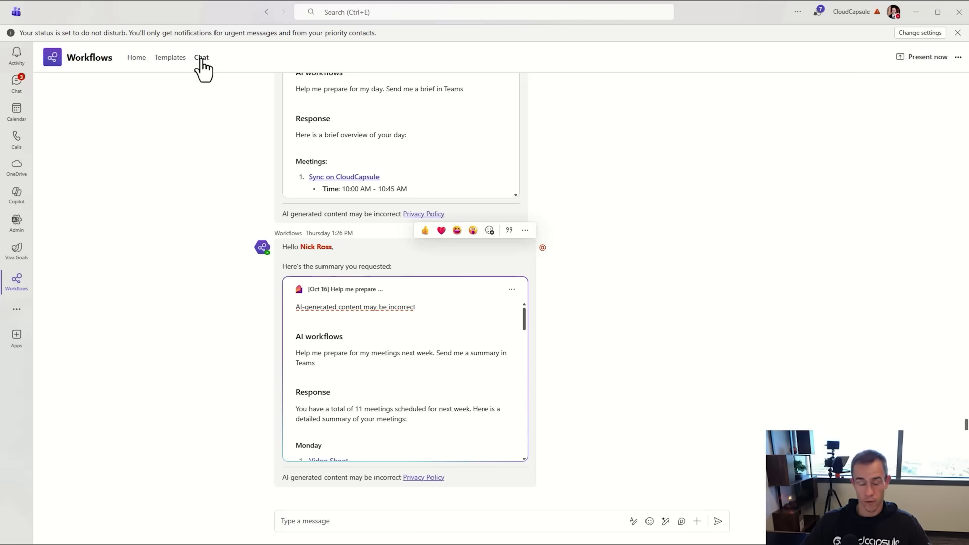
pyautogui.click(203, 60)
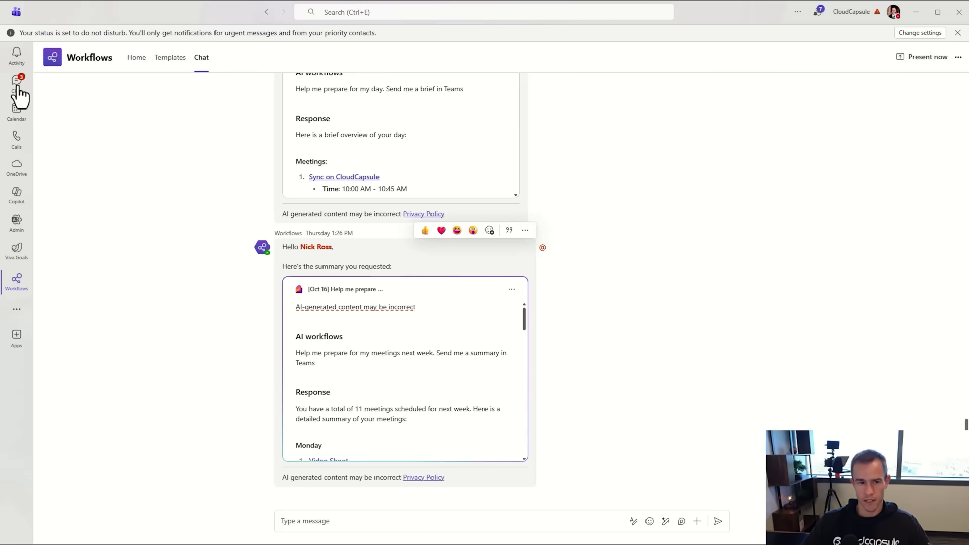